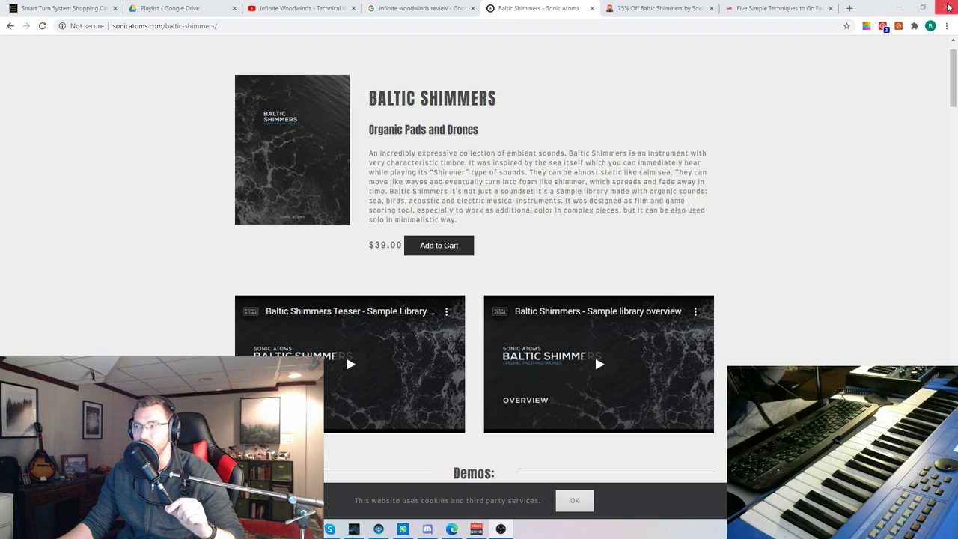
Step: Switch to HALion Sonic SE in Studio One and filter the Baltic Shimmers presets by the Motion sub category
left_click(903, 9)
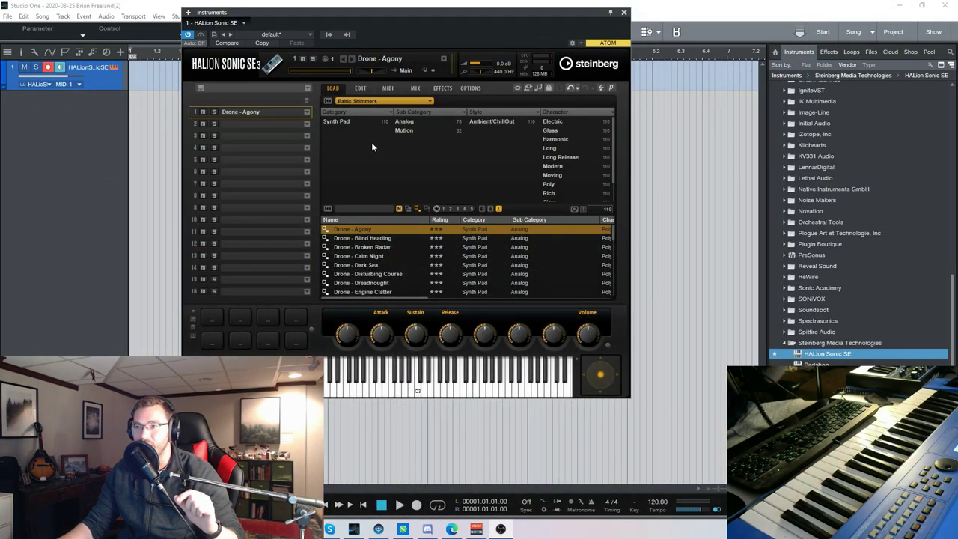
left_click(404, 130)
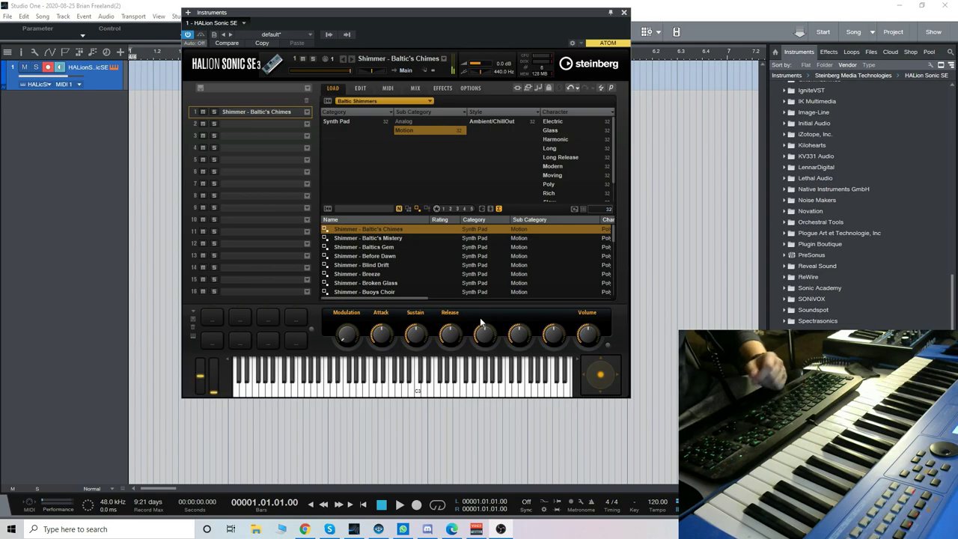
Step: Audition the Shimmer presets Baltic's Mistery, Baltics Gem and Before Dawn by loading them one after another
left_click(384, 238)
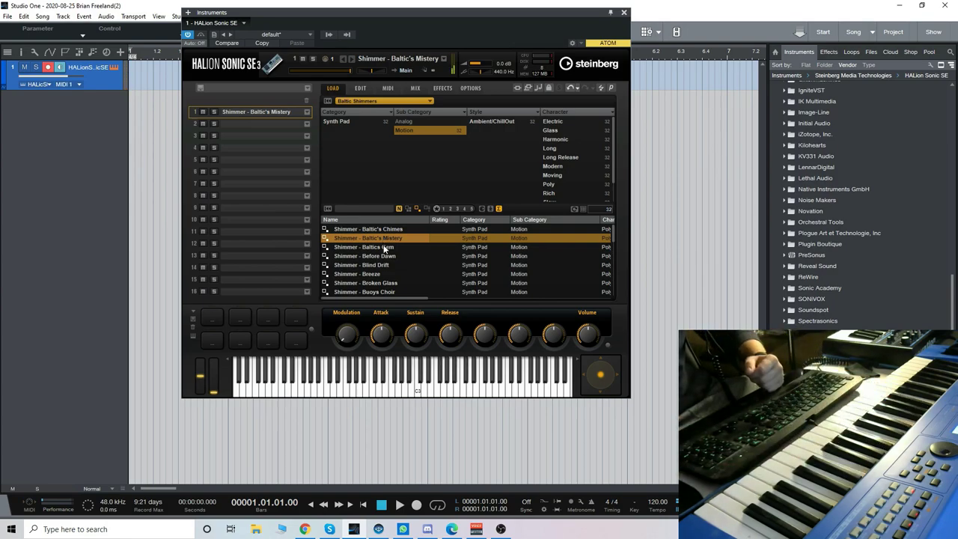
left_click(385, 248)
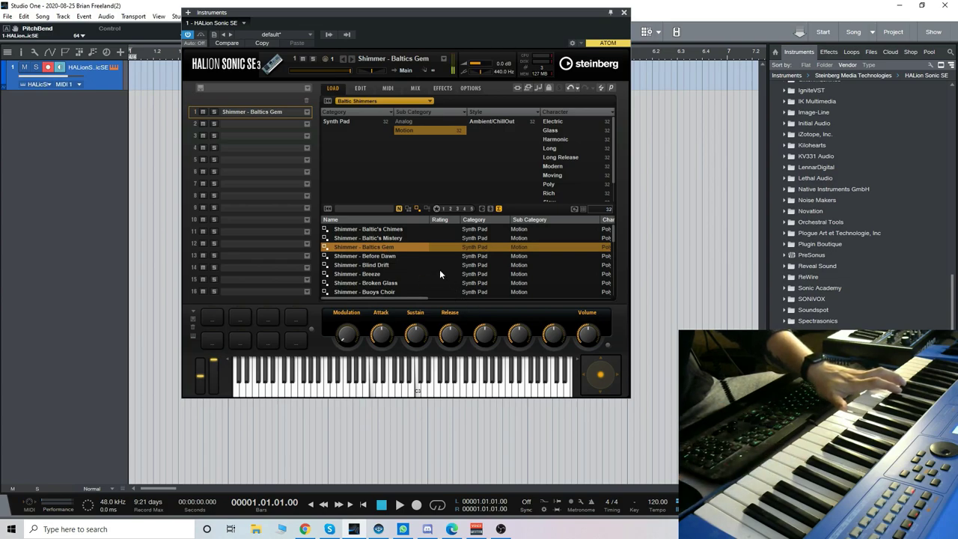
left_click(392, 257)
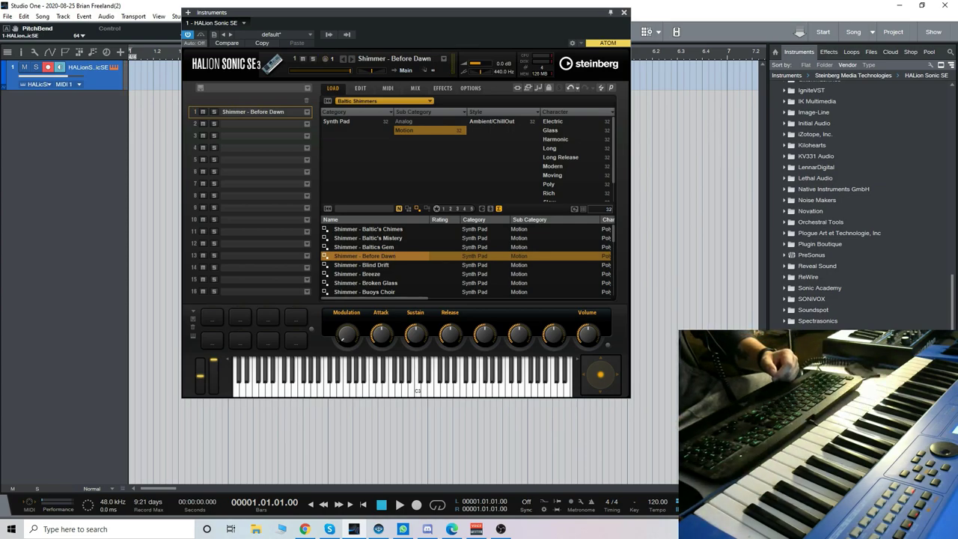
left_click(375, 256)
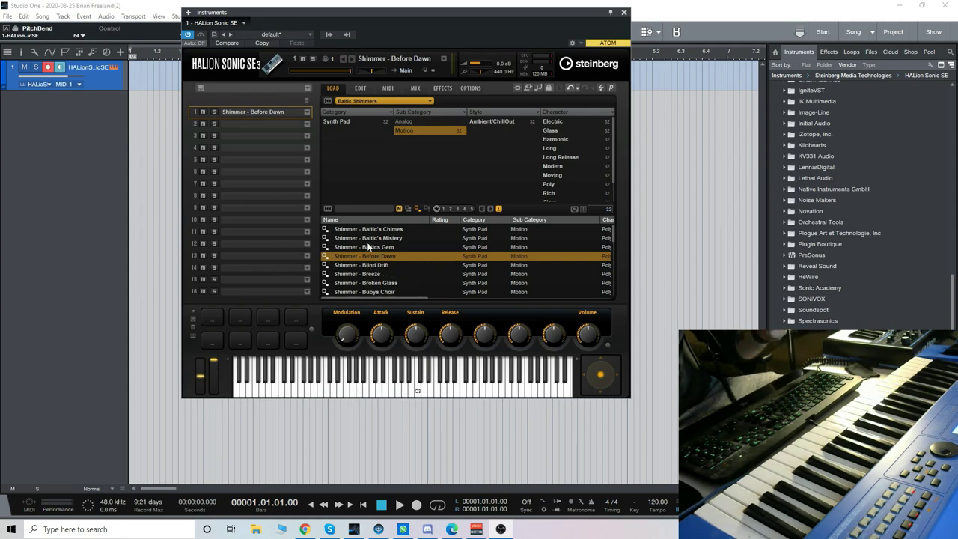
Step: Replace the Motion filter with the Synth Pad category and look through its drone, pad and shimmer presets
scroll(415, 265, "down", 5)
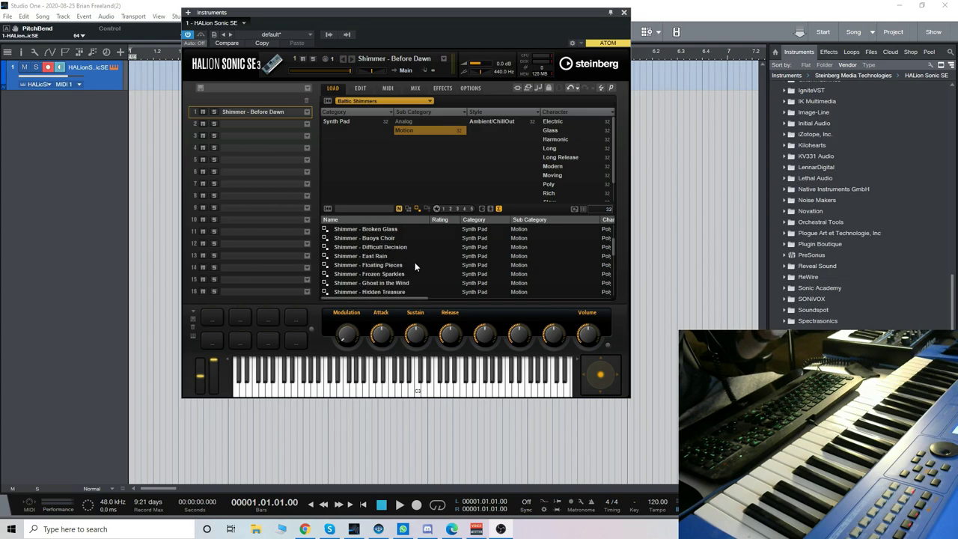
left_click(410, 131)
left_click(344, 122)
scroll(377, 250, "up", 10)
scroll(377, 250, "down", 5)
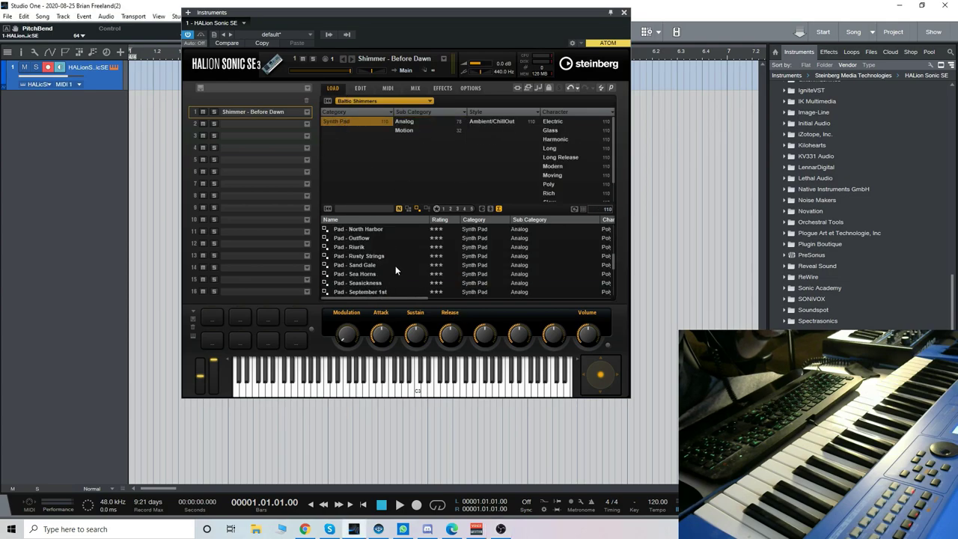
scroll(404, 257, "up", 15)
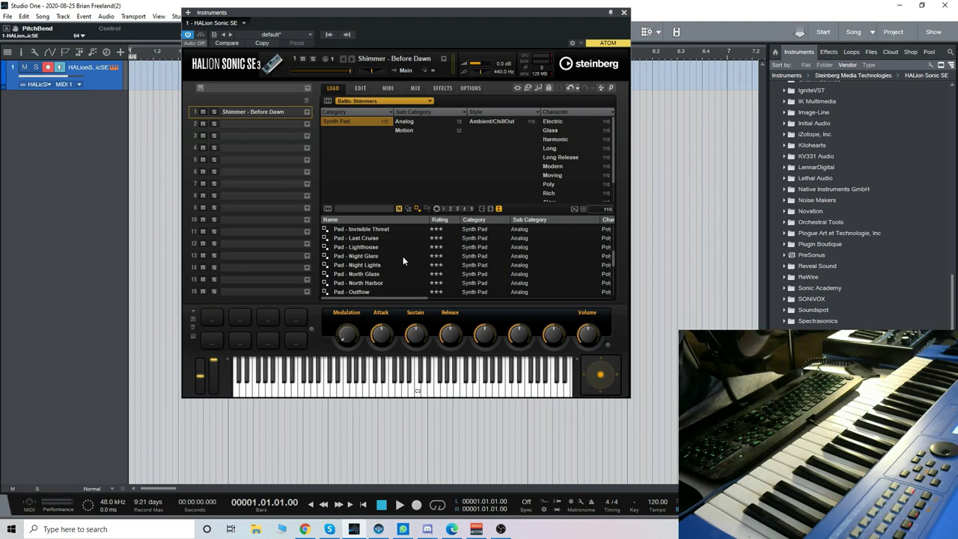
scroll(404, 257, "down", 2)
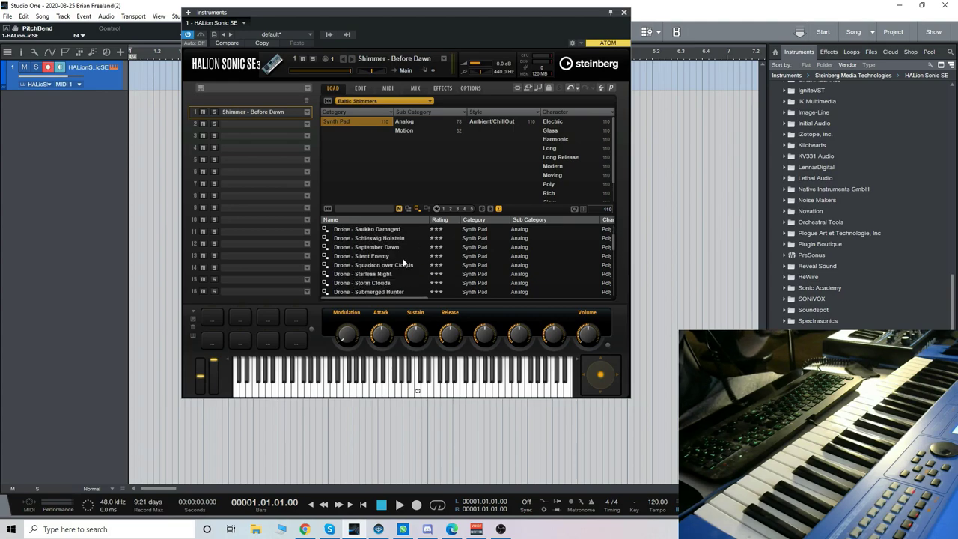
left_click_drag(621, 242, 616, 275)
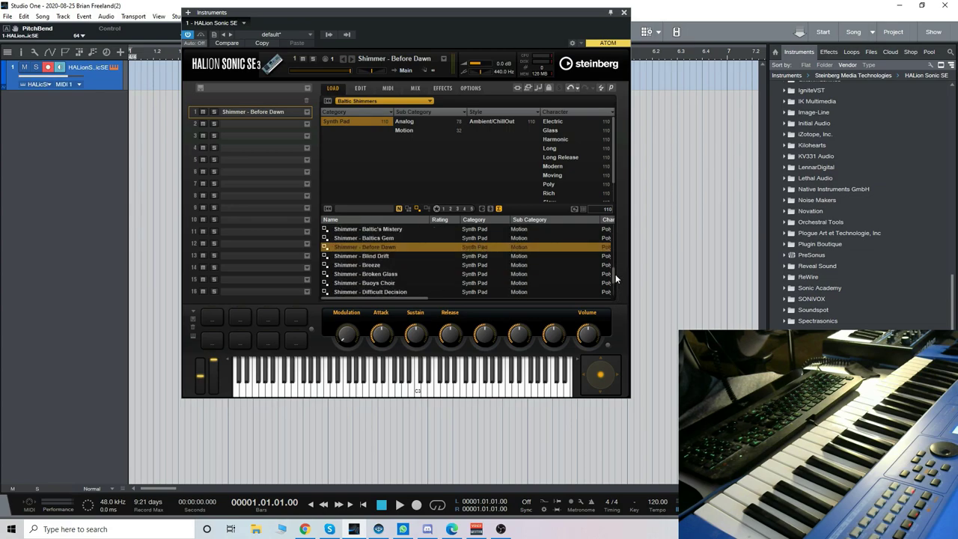
scroll(614, 273, "up", 3)
left_click_drag(614, 274, 614, 229)
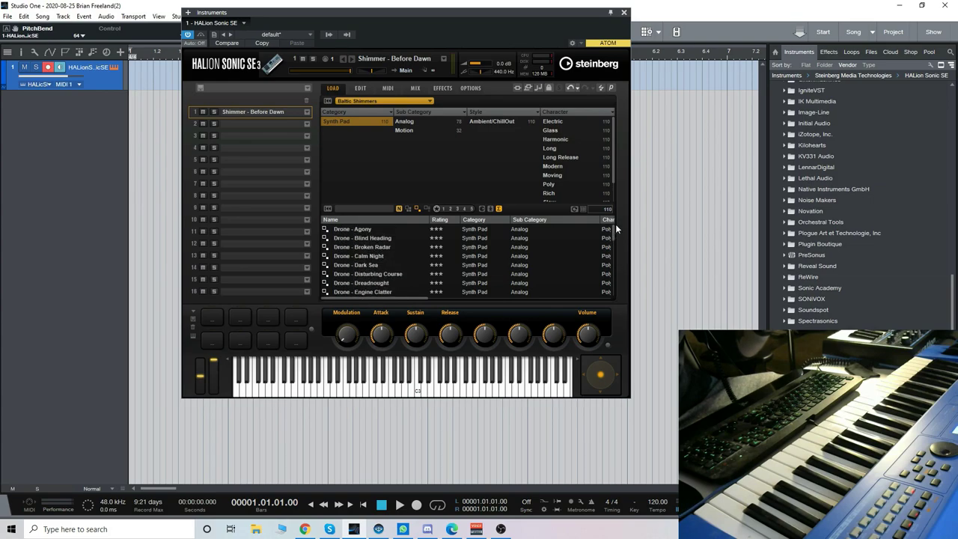
Step: Load the Drone - Agony preset and raise the instrument channel's volume to +5.4 dB in the mixer
left_click(367, 229)
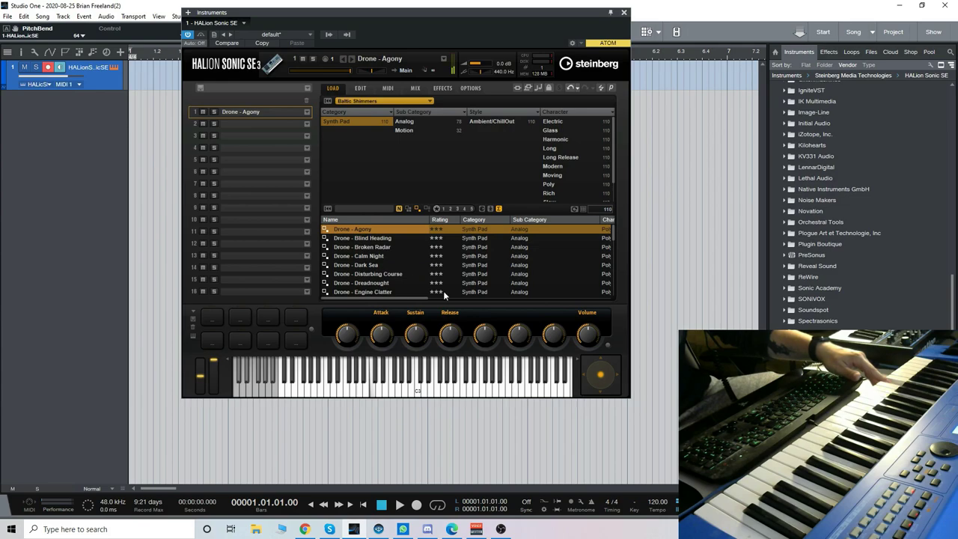
key("F3")
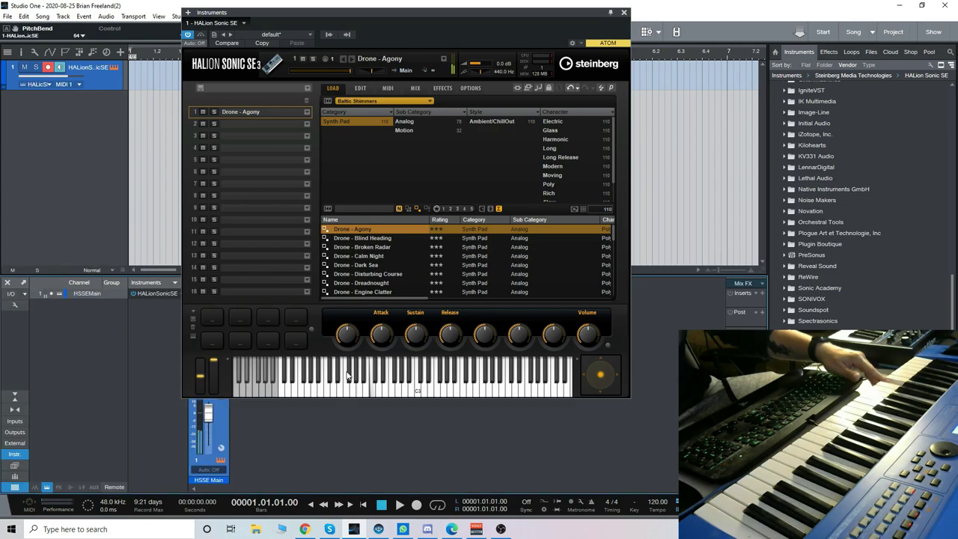
left_click_drag(399, 12, 441, 19)
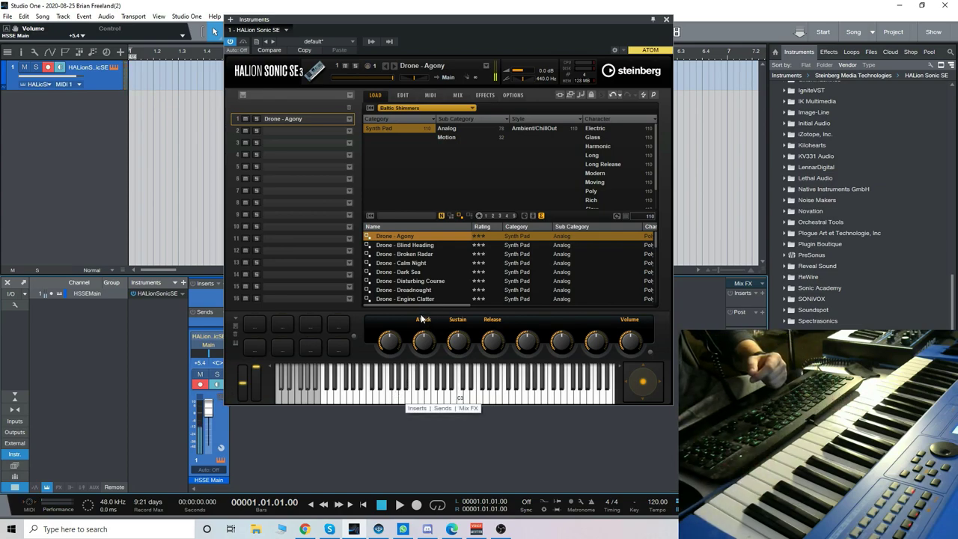
Step: Audition the Drone - Calm Night preset, followed by Drone - Engine Clatter
left_click(404, 265)
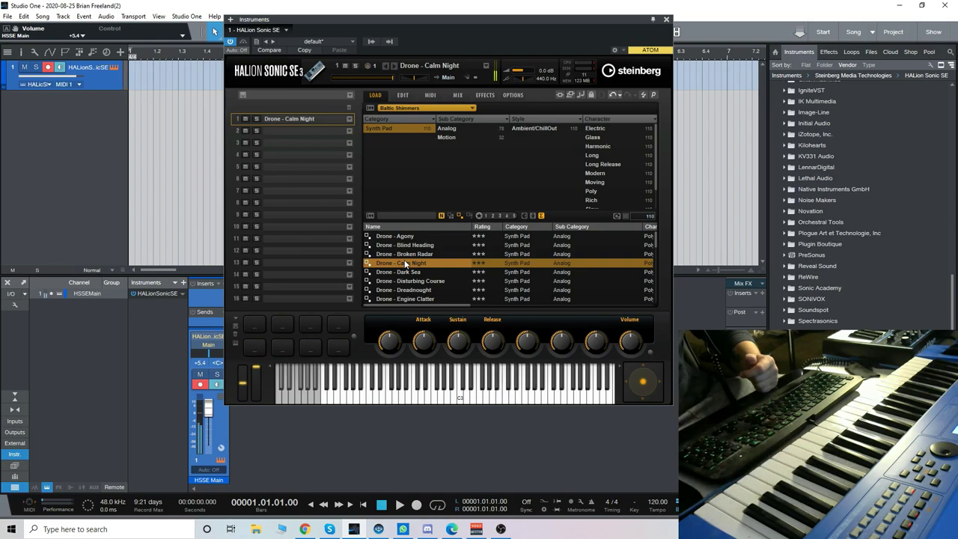
scroll(408, 265, "down", 1)
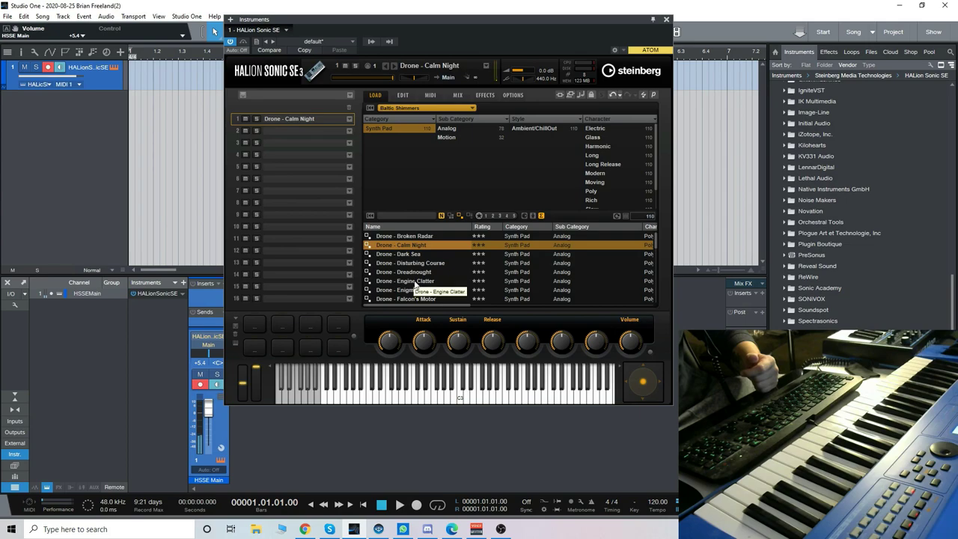
left_click(414, 281)
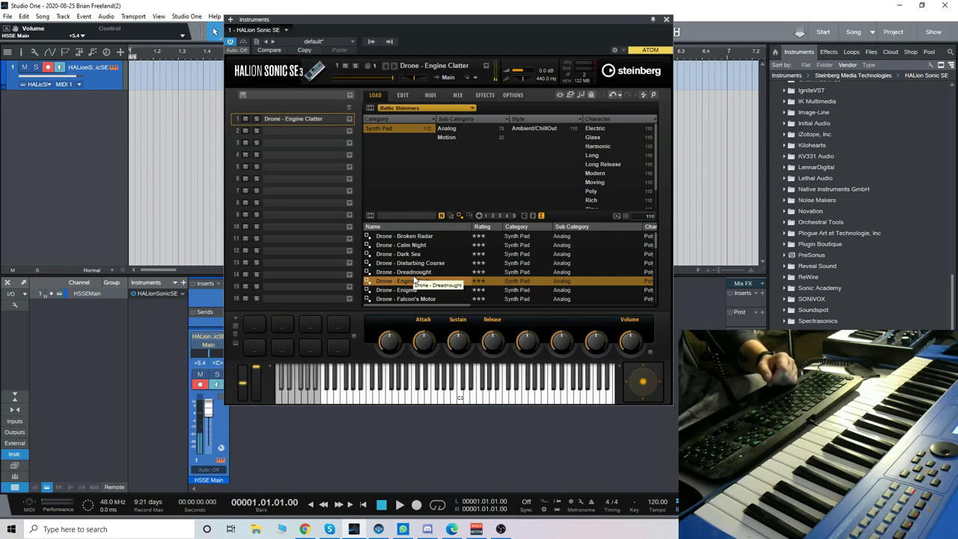
Step: Look through the remaining drones down to the first pads and examine the editing parameters of Drone - Engine Clatter
scroll(418, 275, "down", 8)
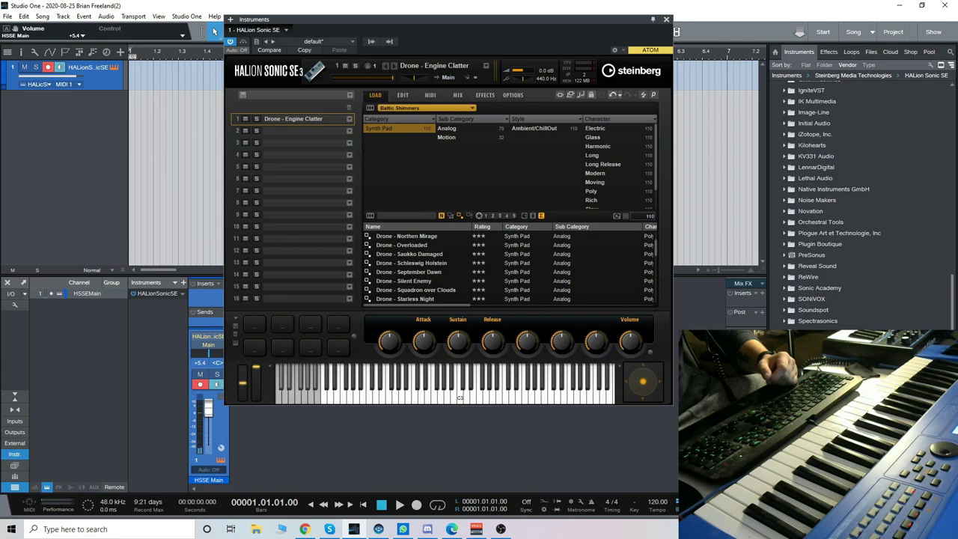
scroll(414, 270, "down", 2)
scroll(416, 270, "down", 8)
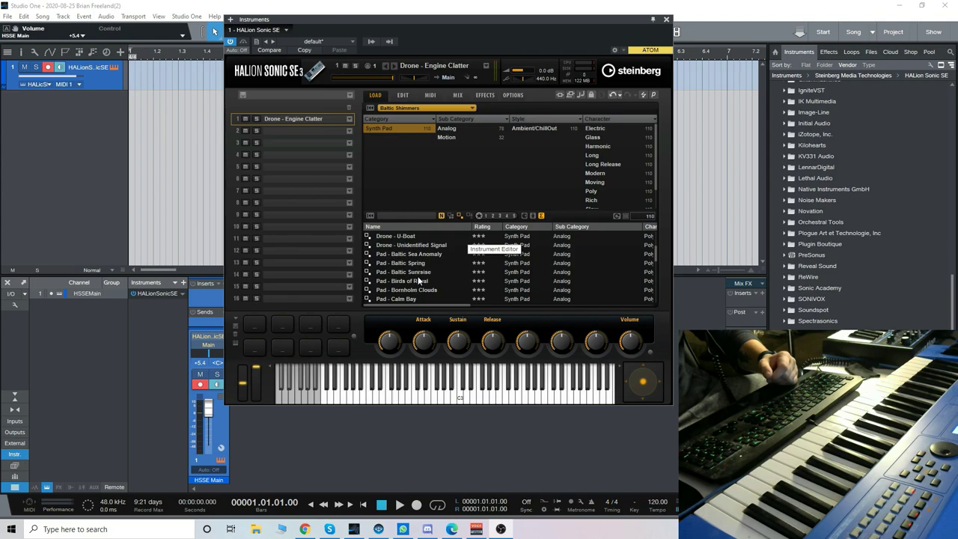
left_click(402, 95)
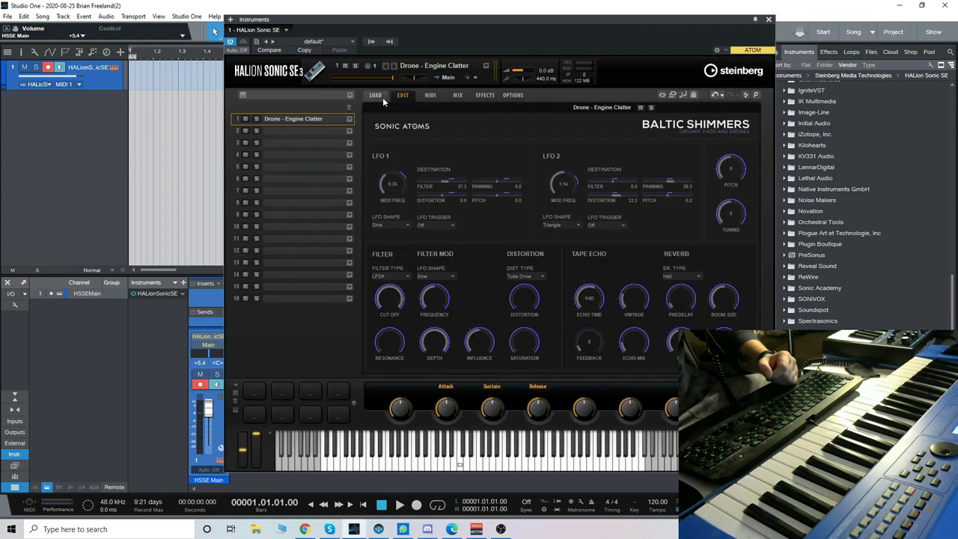
left_click_drag(484, 27, 462, 20)
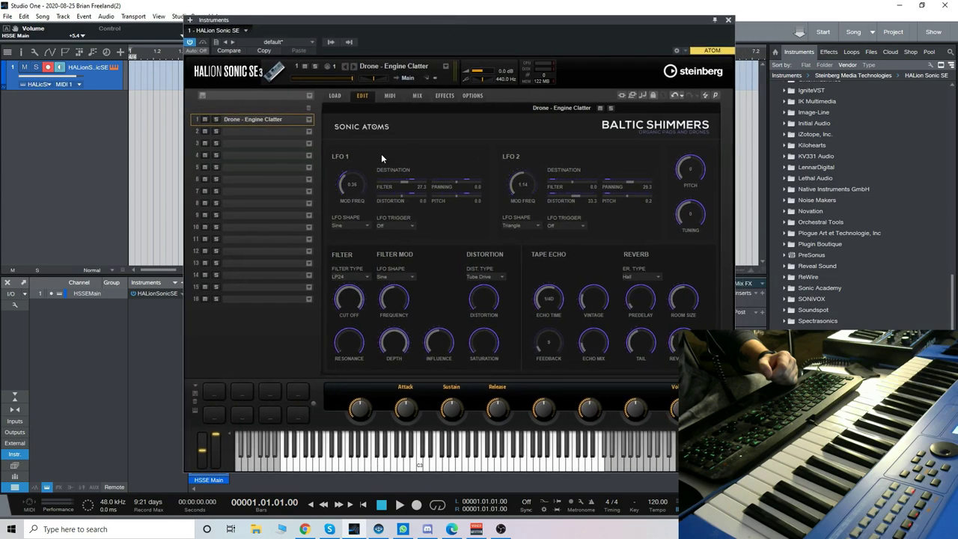
left_click(339, 98)
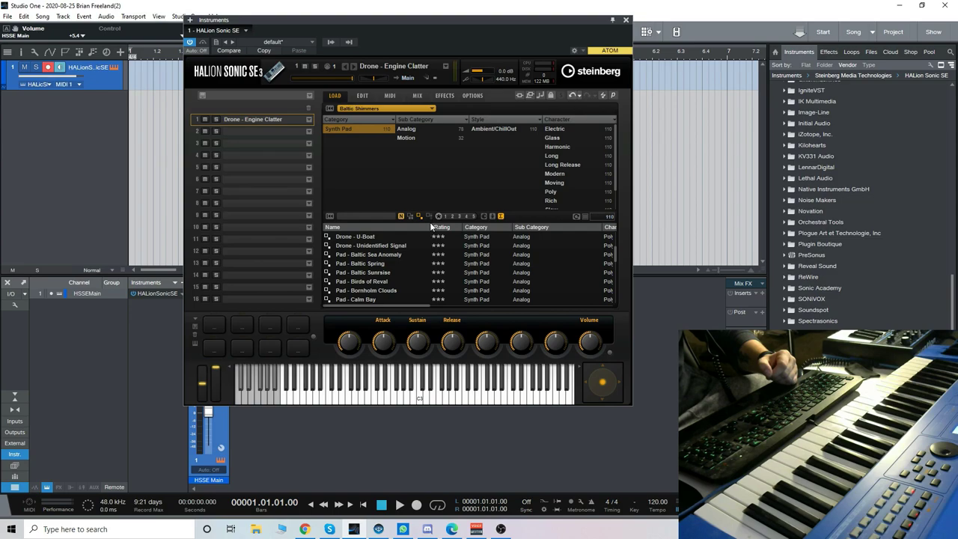
Step: Load the Pad - Birds of Reval preset and lower the instrument channel's volume to +3.8 dB
scroll(384, 278, "down", 1)
left_click(378, 264)
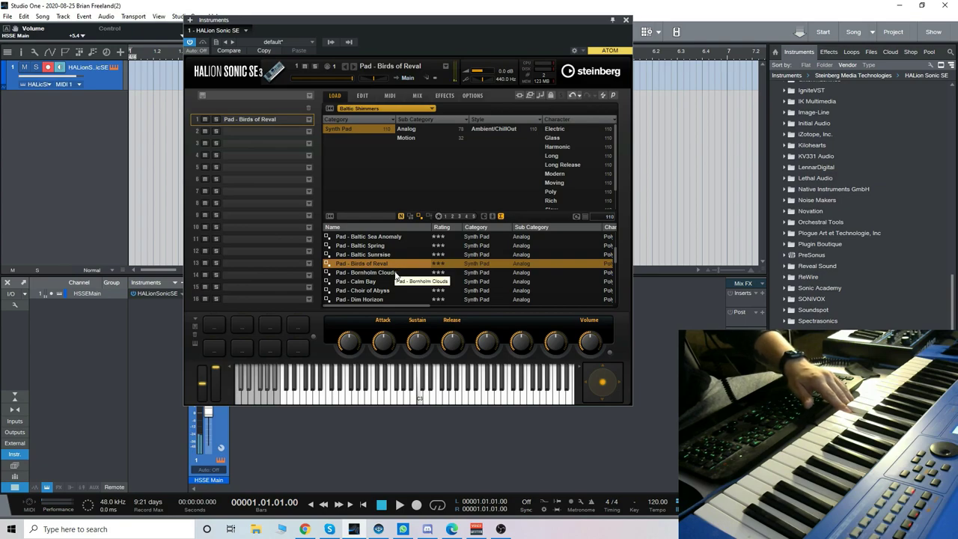
left_click_drag(407, 21, 491, 39)
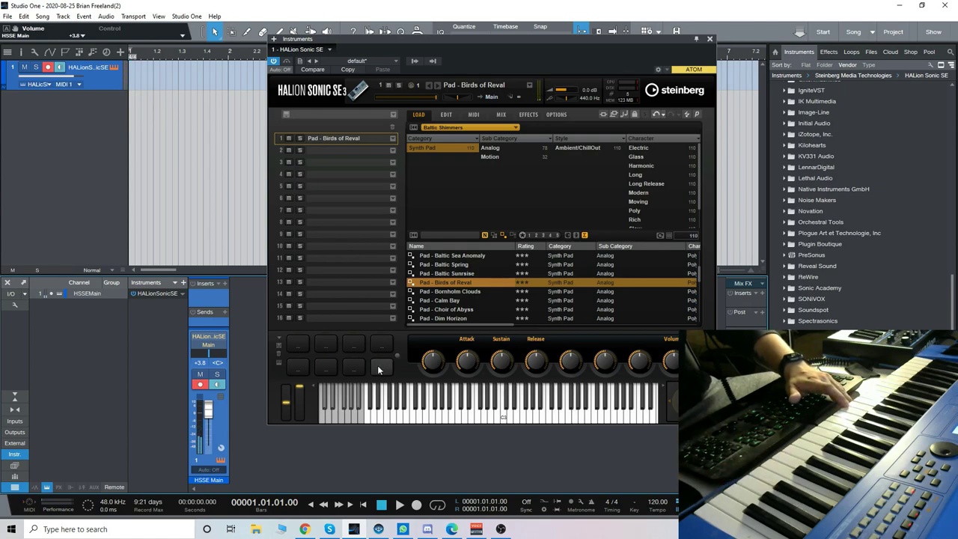
Step: Load the Pad - Calm Bay preset and lower the instrument channel's volume to +0.7 dB
left_click(450, 301)
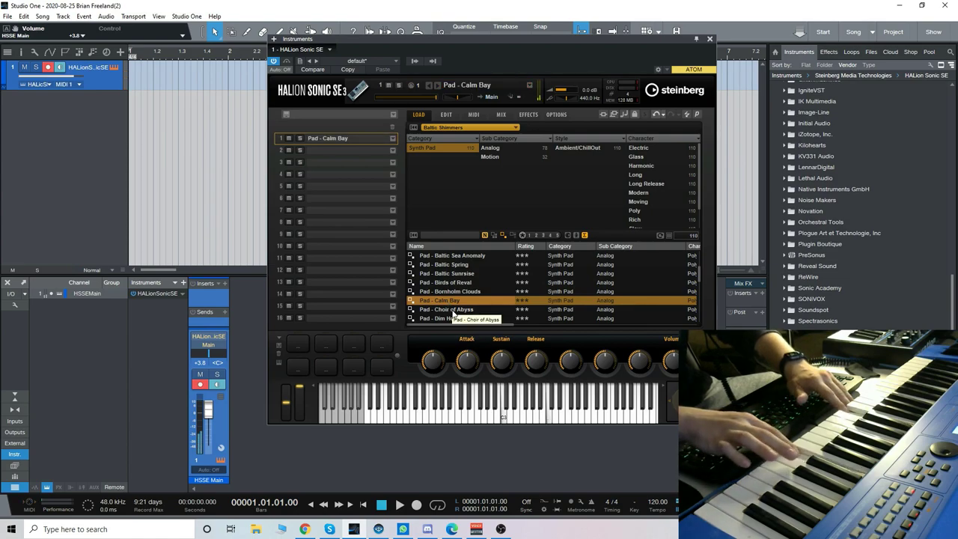
left_click_drag(209, 410, 211, 417)
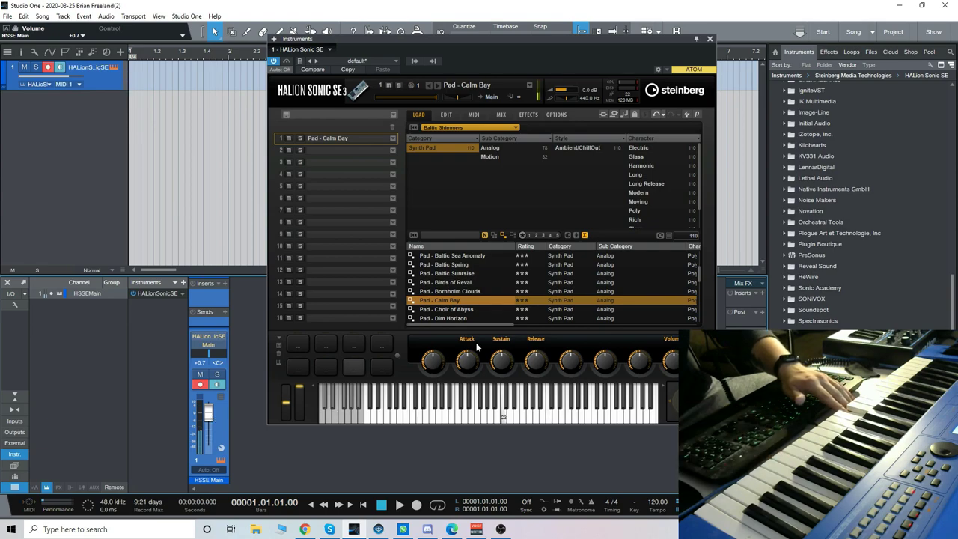
Step: Load the Pad - Foreign Waters preset and raise the instrument channel's volume to +5.4 dB
scroll(493, 290, "down", 2)
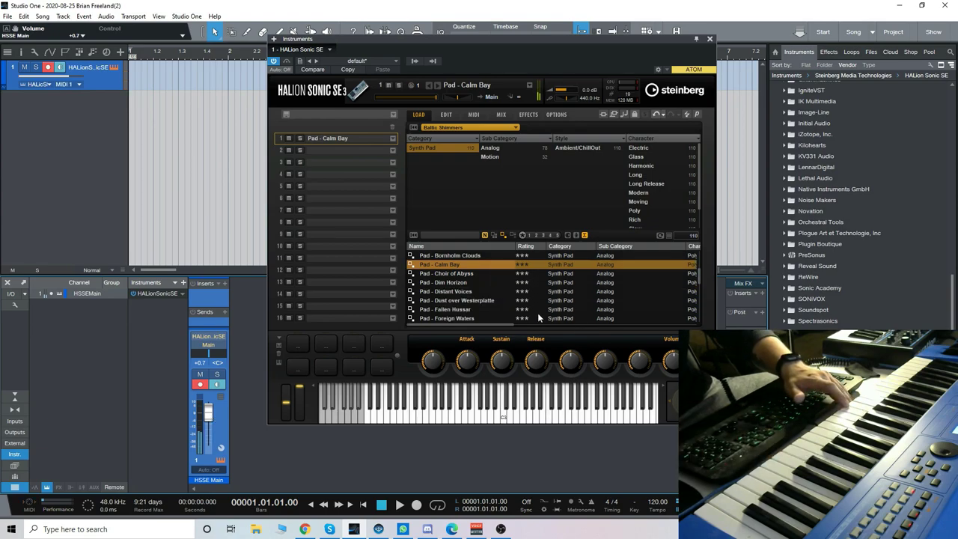
left_click(472, 318)
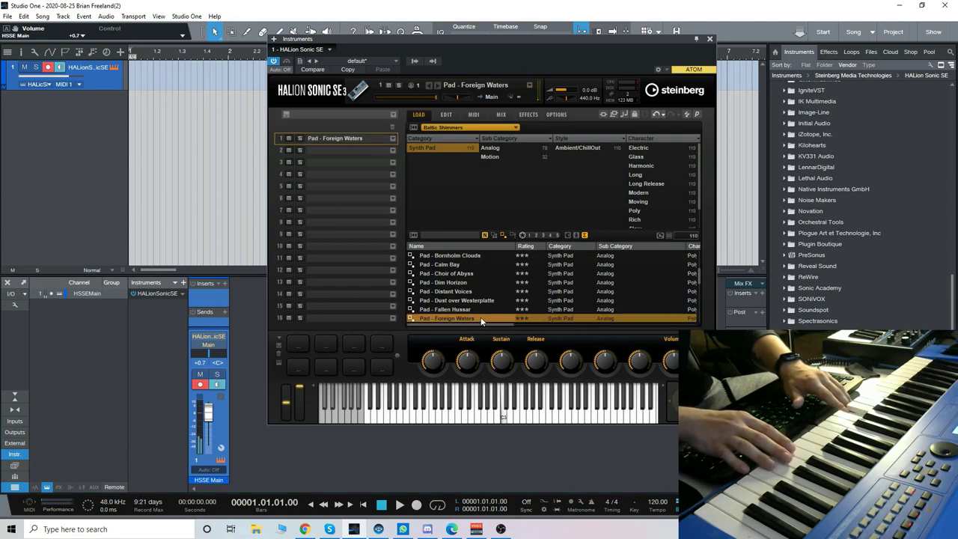
left_click_drag(211, 418, 211, 412)
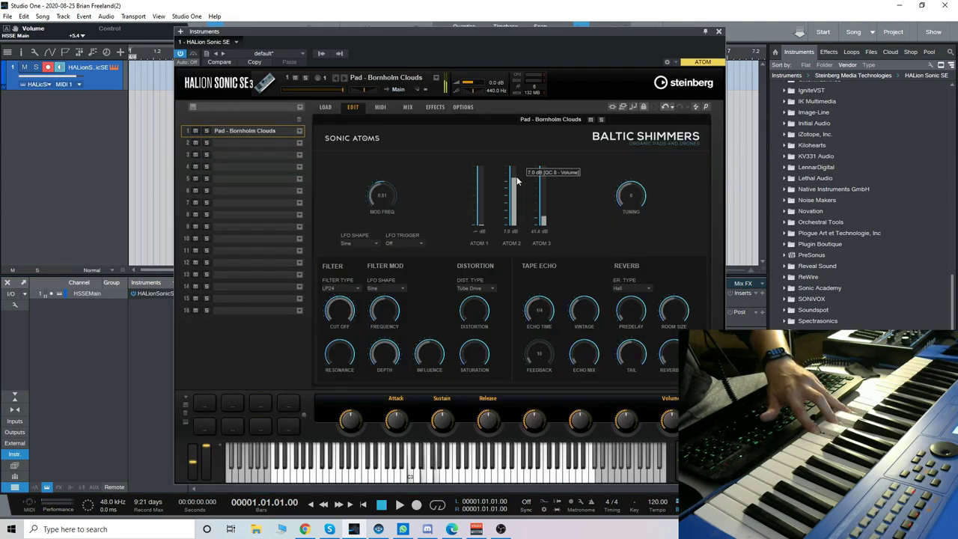
Step: Rebalance the Pad - Bornholm Clouds layers: set ATOM 2 to -6.0 dB, silence ATOM 3 and raise ATOM 1
left_click_drag(517, 176, 516, 201)
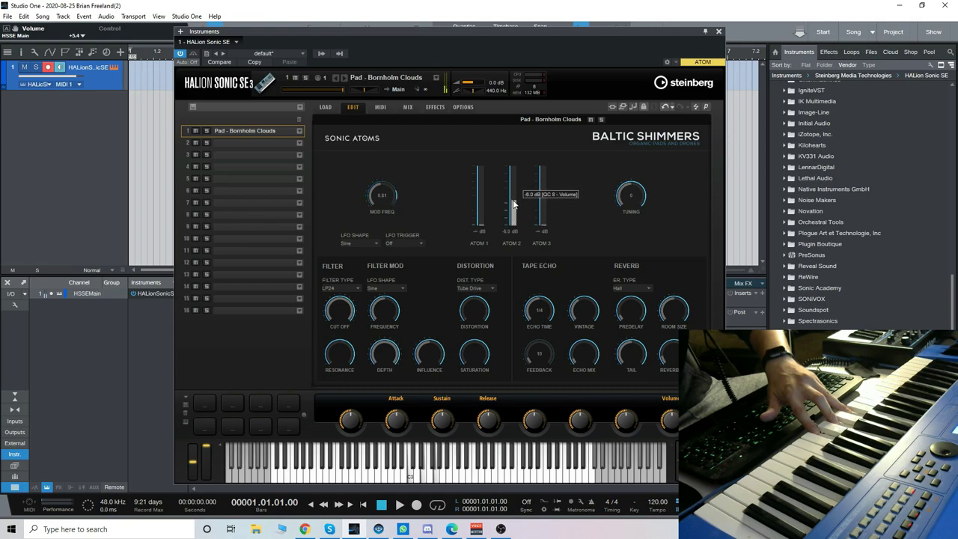
left_click_drag(480, 227, 473, 215)
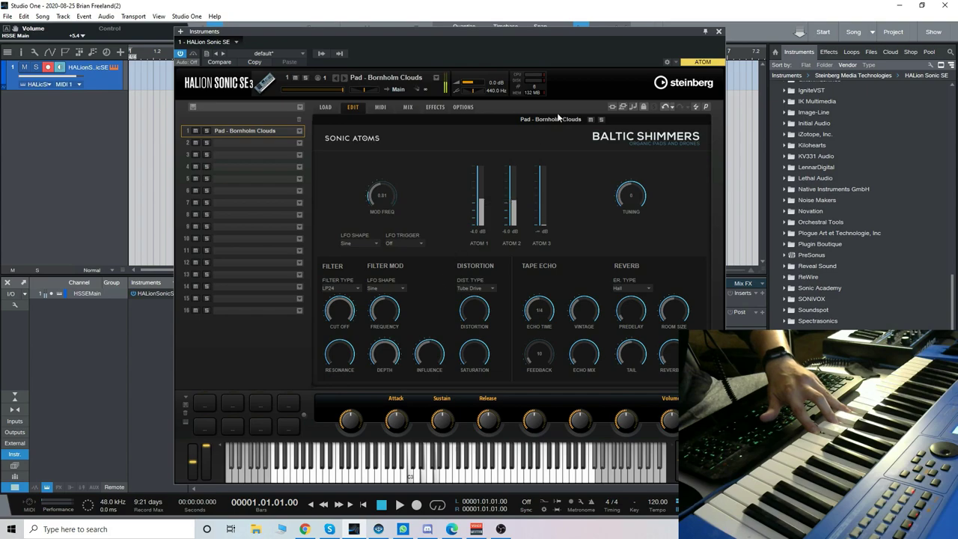
Step: Return to the preset list and load the Drone - Lowering The Anchor preset
left_click(332, 107)
scroll(391, 264, "up", 10)
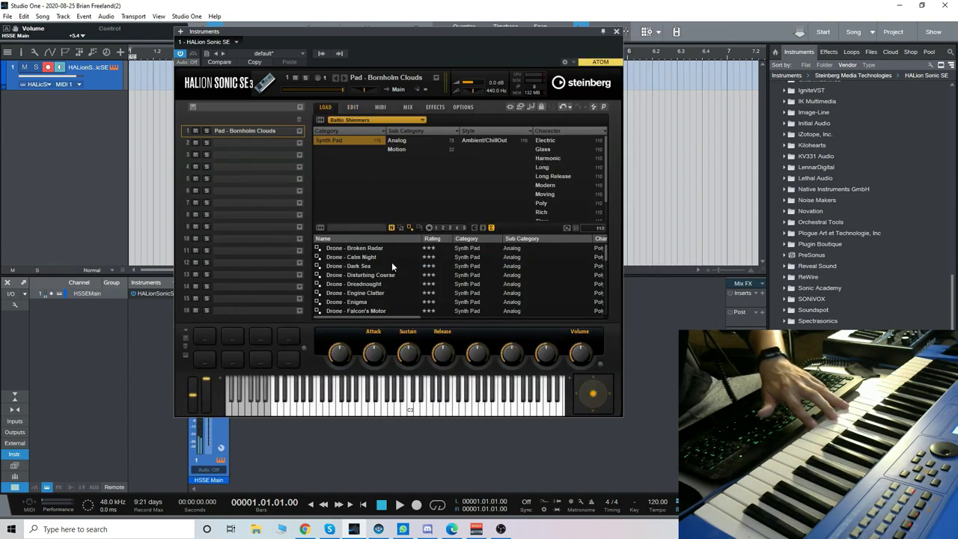
left_click(367, 252)
double_click(367, 252)
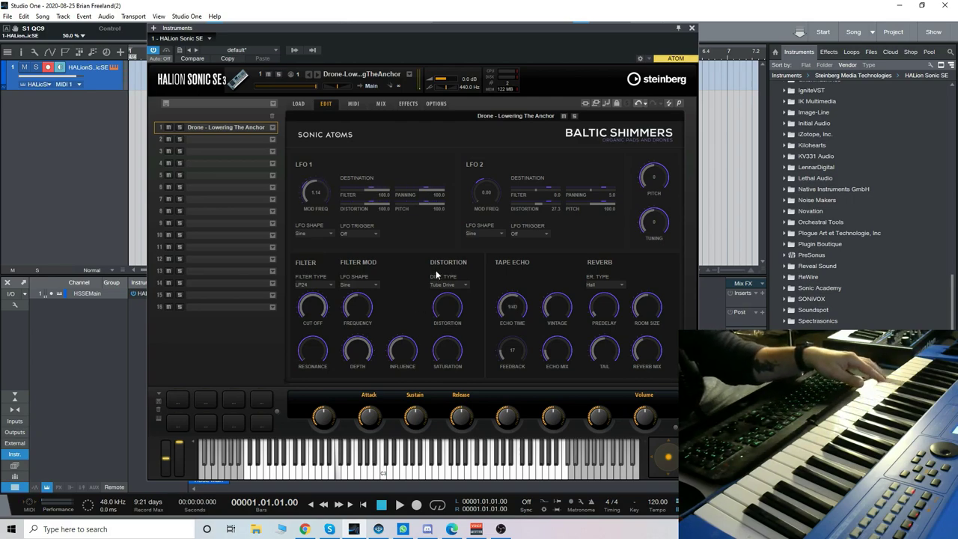
Step: Return to the preset list and load the Pad - Spark of Life preset
left_click(299, 104)
scroll(386, 292, "down", 12)
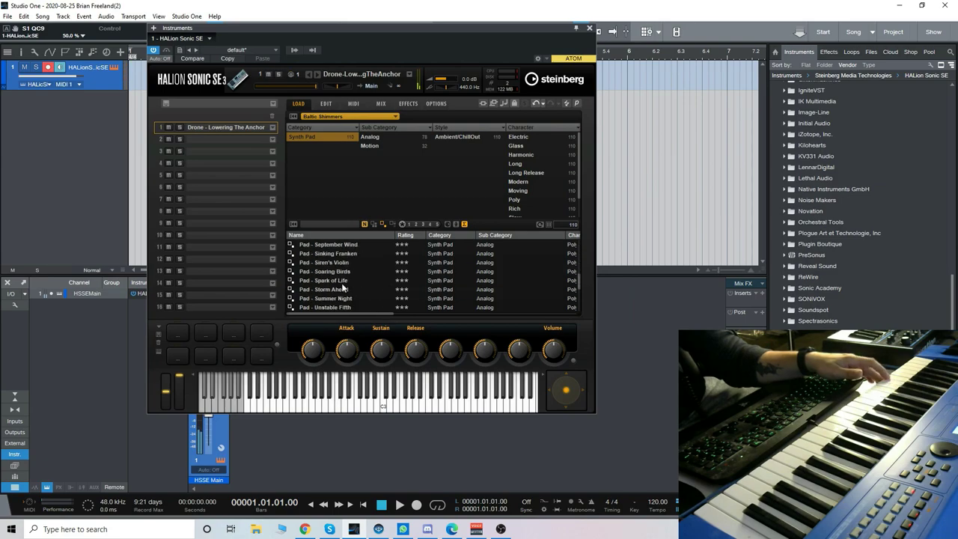
double_click(343, 280)
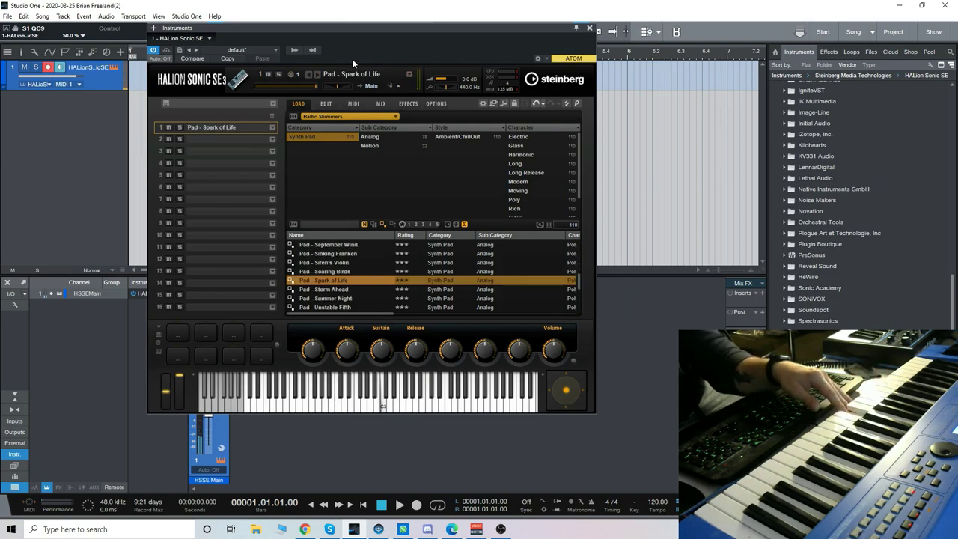
Step: Open the Spark of Life editor and sweep its modulation frequency, ending at about 3.56
left_click(325, 103)
left_click_drag(346, 197, 366, 197)
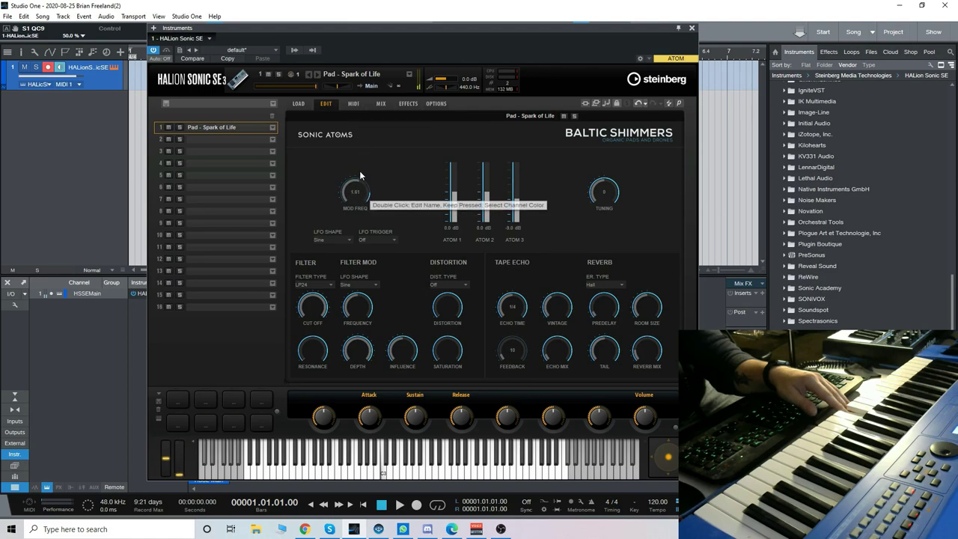
scroll(364, 186, "up", 1)
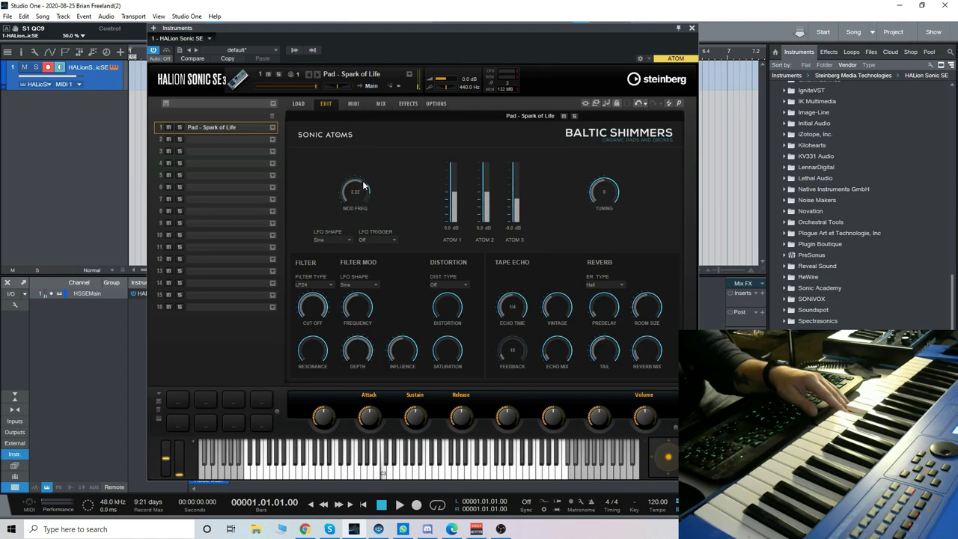
left_click_drag(385, 189, 382, 219)
left_click(465, 472)
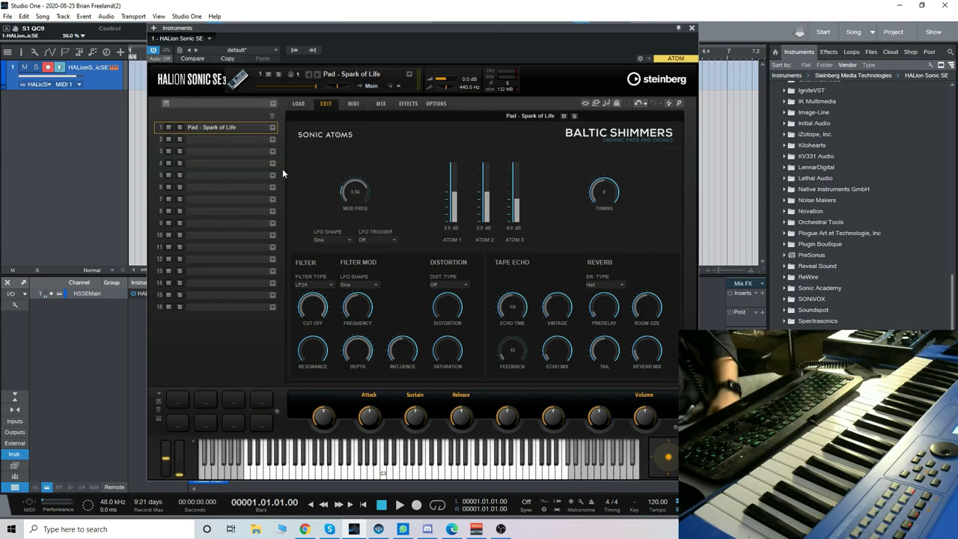
Step: Load the Drone - Agony preset from the preset list and open its editor
left_click(298, 104)
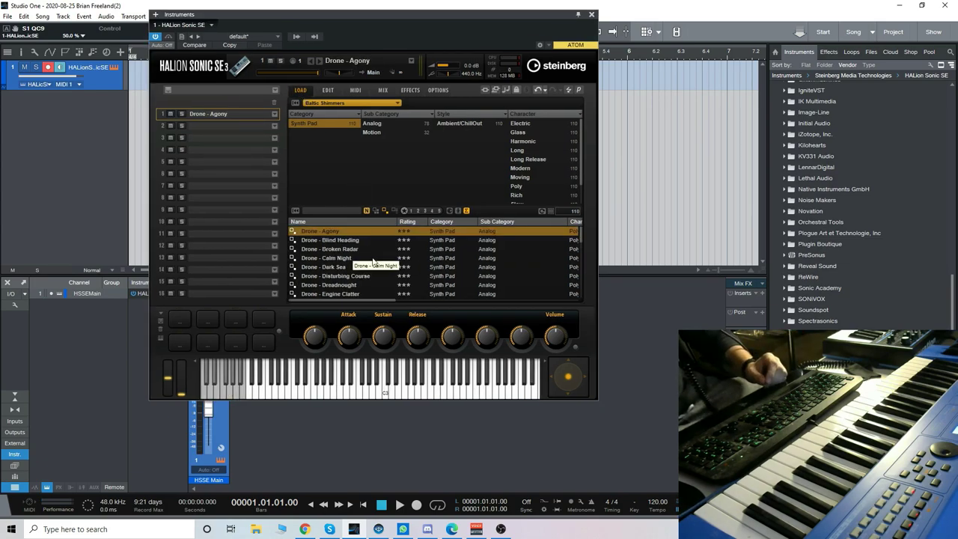
scroll(372, 260, "down", 10)
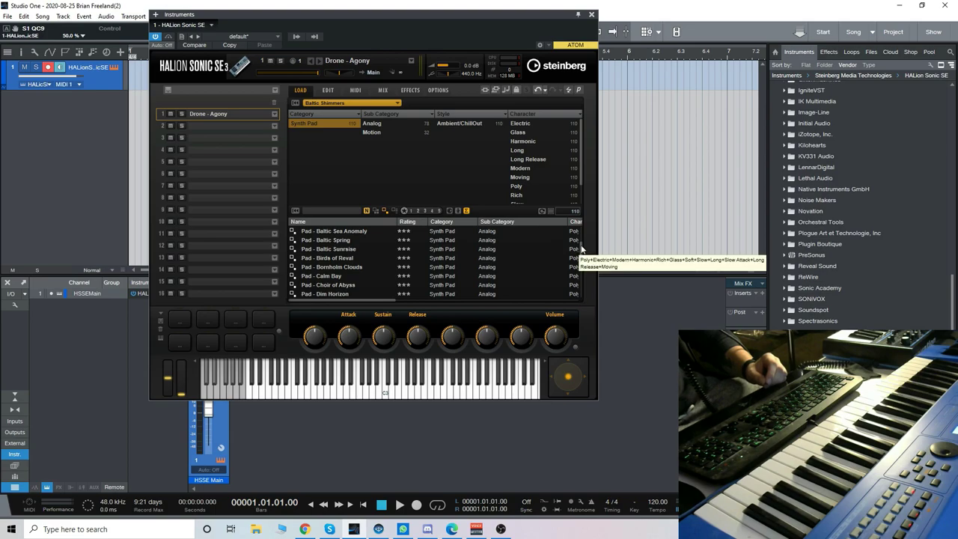
left_click(328, 90)
mouse_move(429, 14)
left_mouse_down()
mouse_move(408, 14)
mouse_move(423, 19)
left_mouse_up()
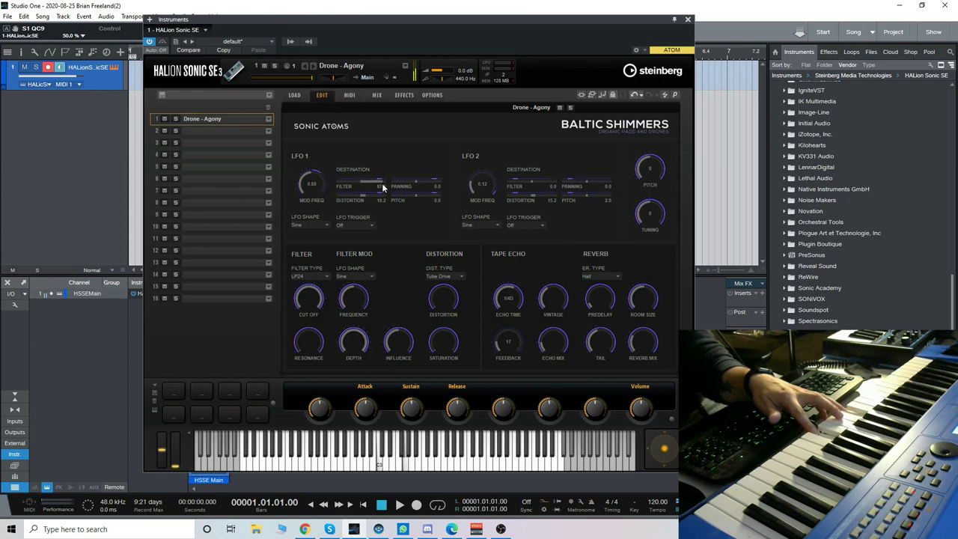
Step: Rework Drone - Agony's LFO 1, setting the filter amount to -7.1 and distortion to 71.7 and adjusting its modulation frequency
left_click(367, 186, "ctrl")
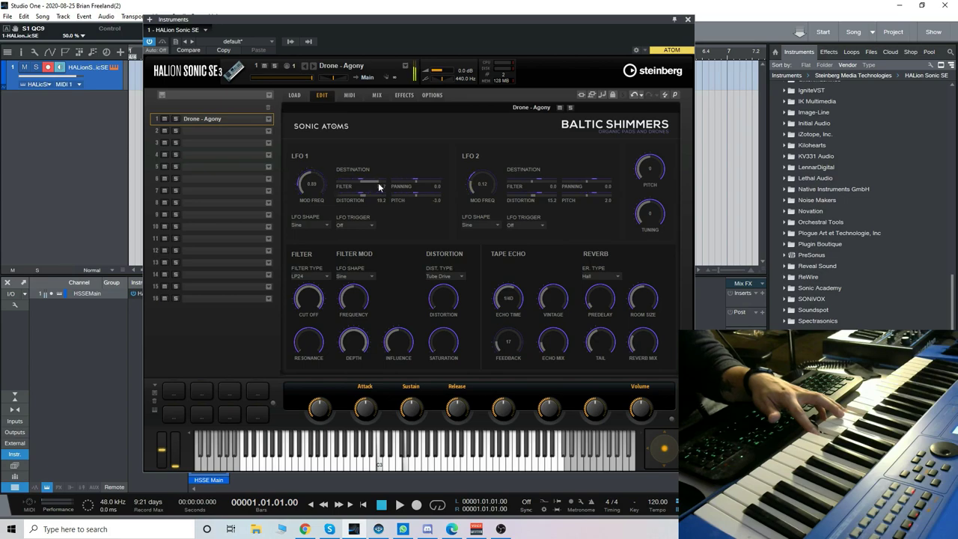
left_click_drag(379, 187, 363, 188)
mouse_move(347, 187)
left_mouse_down()
mouse_move(333, 192)
mouse_move(346, 192)
left_mouse_up()
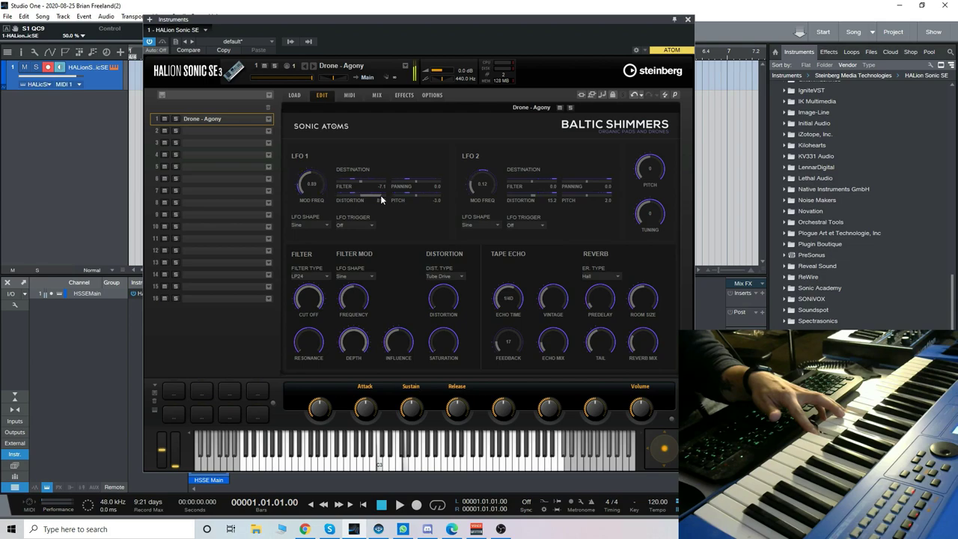
left_click_drag(380, 198, 413, 195)
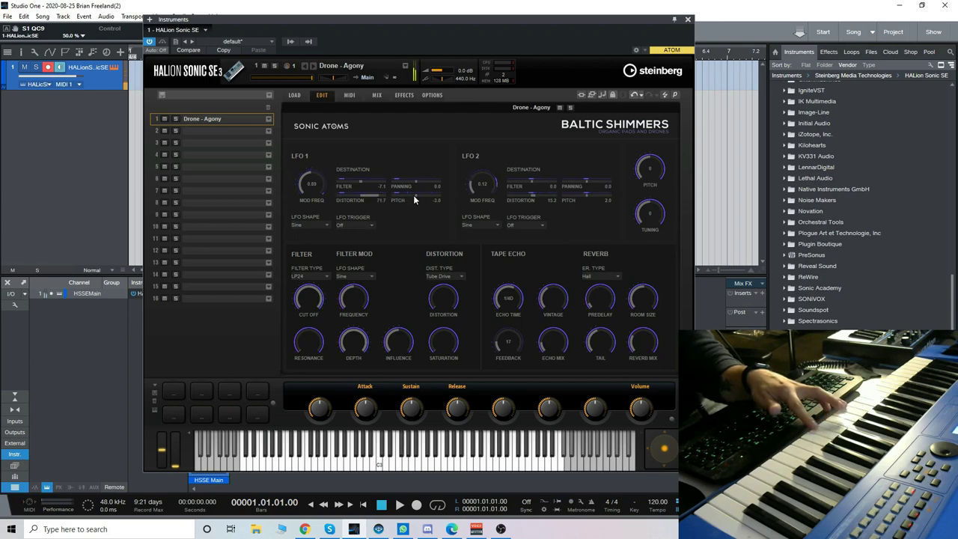
mouse_move(315, 189)
left_mouse_down()
mouse_move(314, 152)
mouse_move(319, 185)
left_mouse_up()
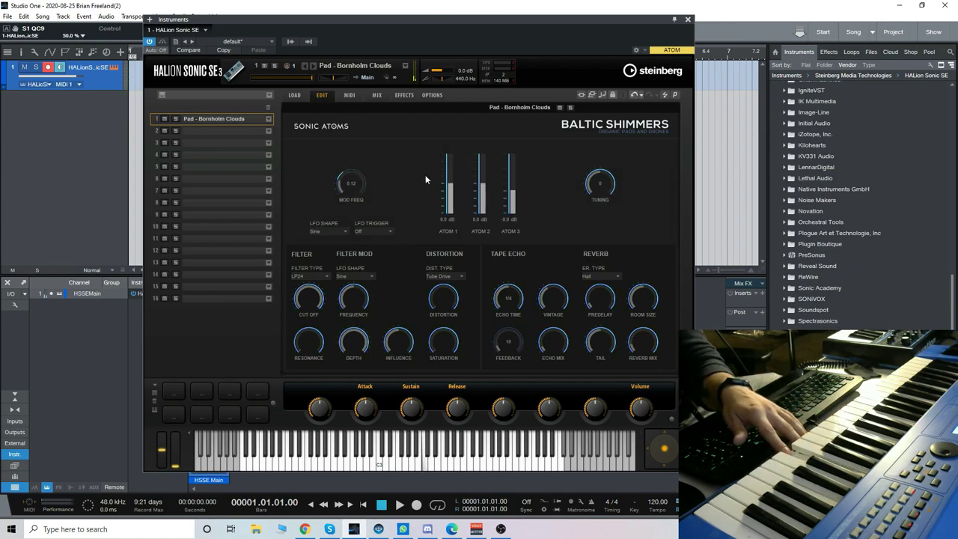
Step: Sweep the modulation frequency of Pad - Bornholm Clouds up and down
scroll(346, 191, "up", 1)
scroll(347, 188, "down", 10)
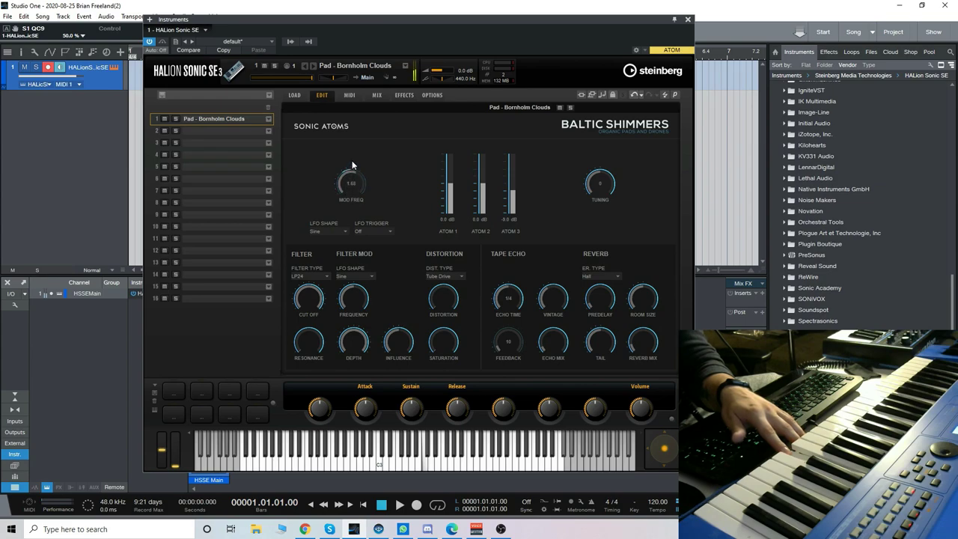
scroll(352, 160, "up", 5)
left_click_drag(355, 145, 355, 137)
left_click_drag(354, 116, 364, 184)
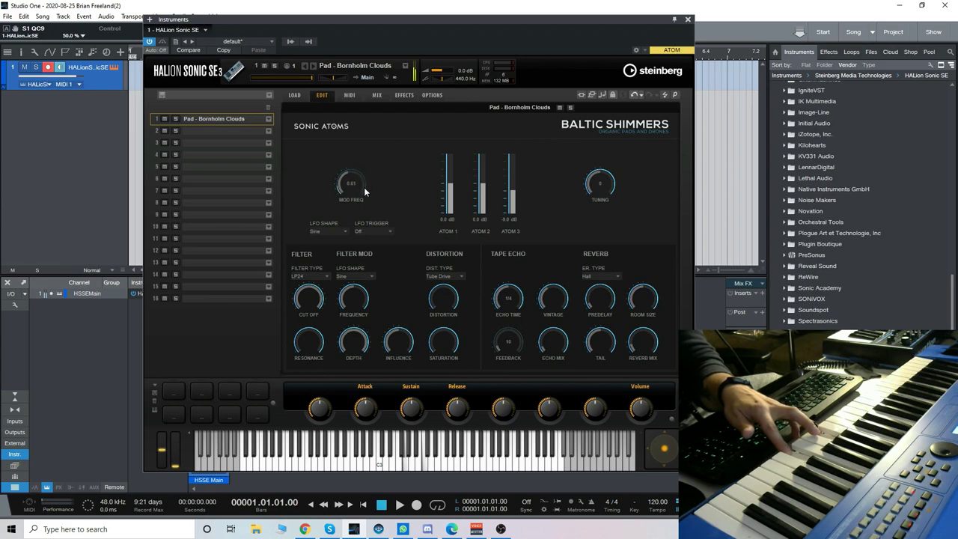
left_click_drag(367, 220, 372, 208)
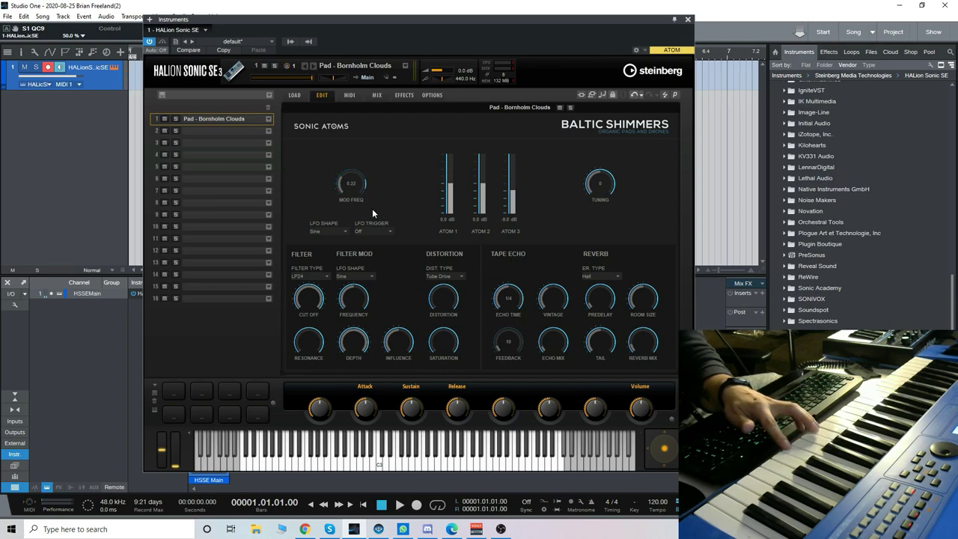
Step: Audition the Bornholm Clouds layers by silencing ATOM 2 and ATOM 1 in turn, ending with ATOM 1 at 2.9 dB and ATOM 2 at 4.9 dB
left_click_drag(483, 190, 479, 248)
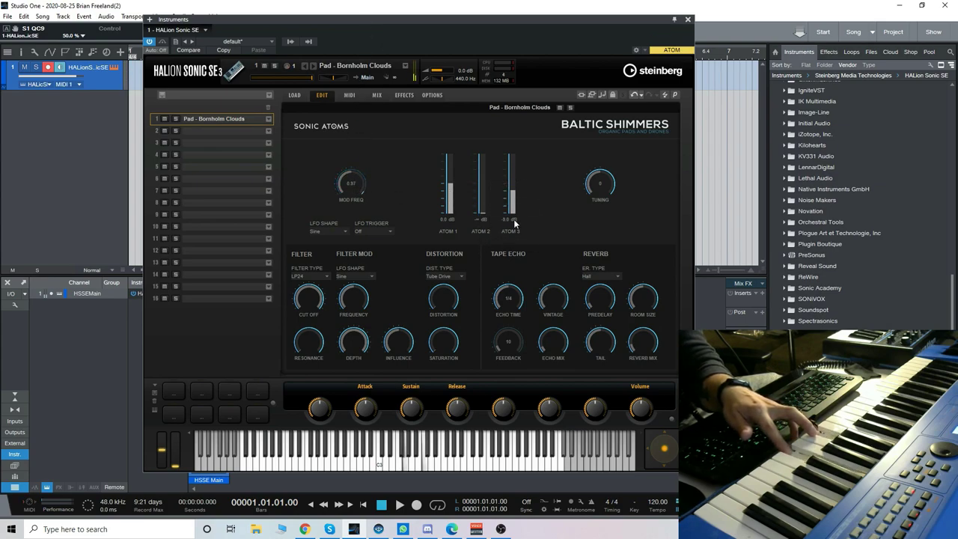
left_click_drag(455, 189, 487, 172)
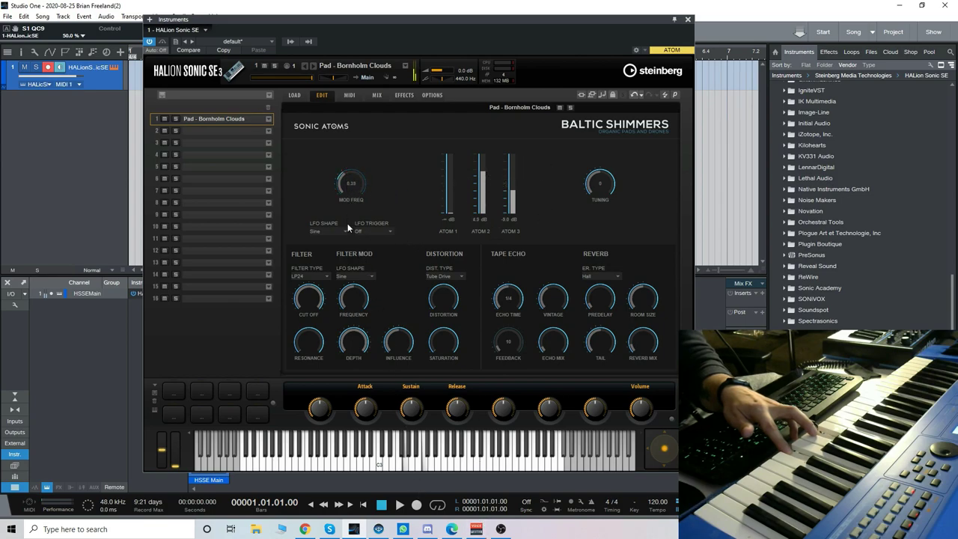
left_click_drag(447, 218, 453, 177)
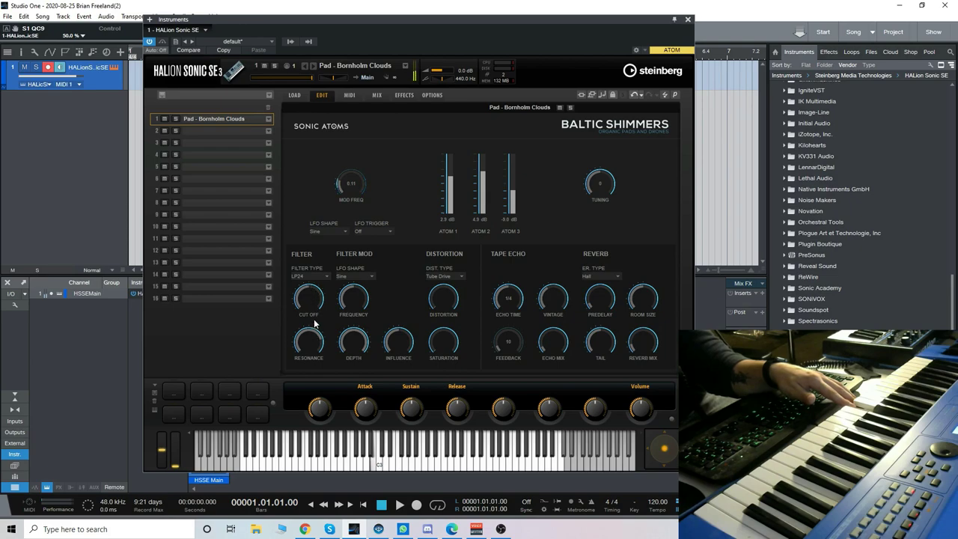
Step: Load the Shimmer - Lost in Mist preset from the preset list and open its editor
left_click(297, 97)
scroll(469, 285, "down", 3)
left_click(329, 254)
left_click(322, 95)
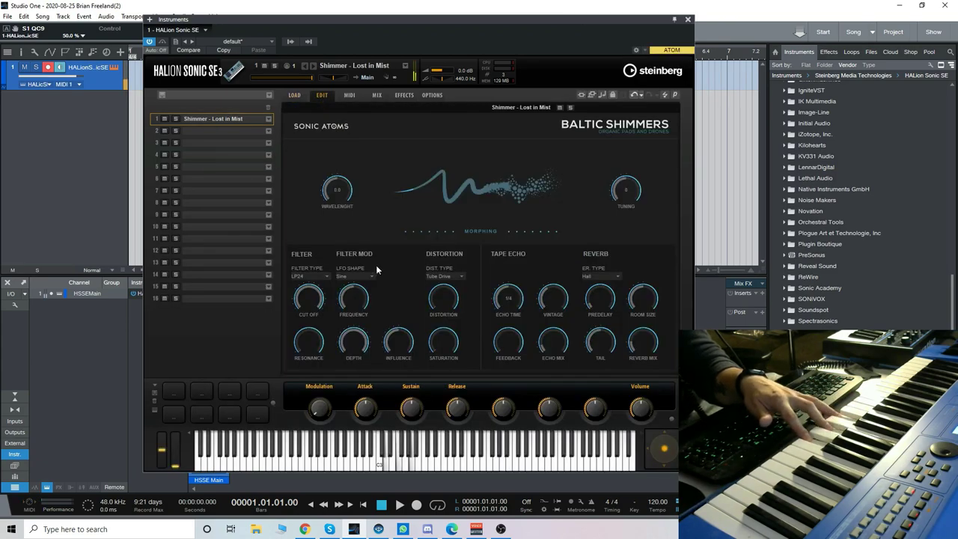
Step: Sweep the Lost in Mist wavelength up to its maximum and down to -100
left_click_drag(345, 196, 346, 141)
left_click_drag(351, 91, 353, 125)
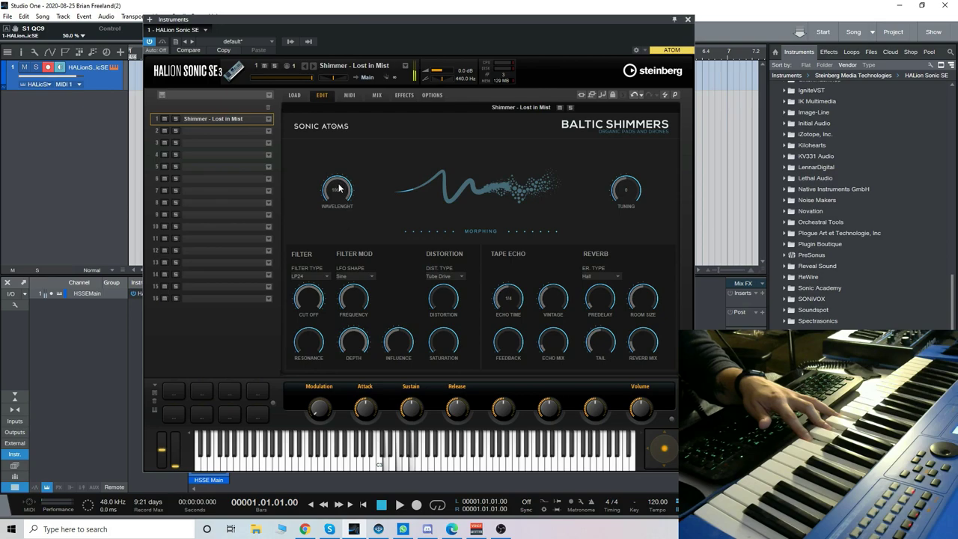
left_click_drag(340, 191, 352, 324)
Step: Lower the Lost in Mist tuning to -100, return it to 0, and set the wavelength to 54.0
left_click_drag(630, 187, 628, 207)
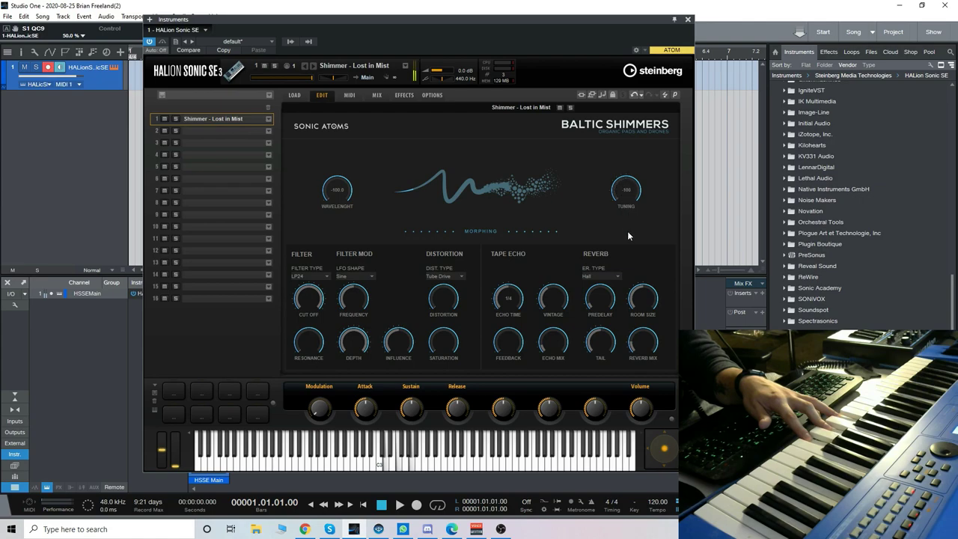
left_click_drag(631, 246, 631, 188)
left_click_drag(336, 188, 356, 128)
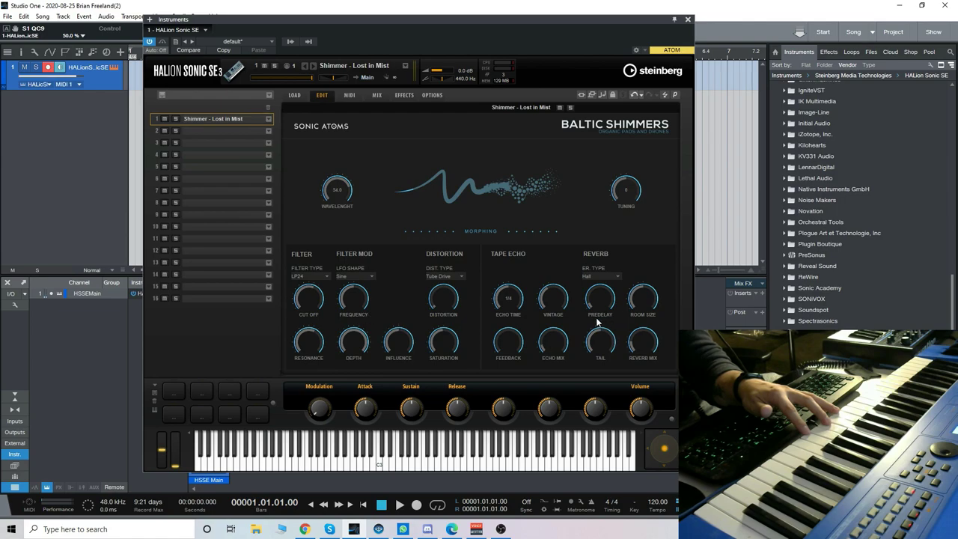
Step: Set the reverb's early reflection type to Chamber and the tape echo time to 4/4T
left_click(605, 277)
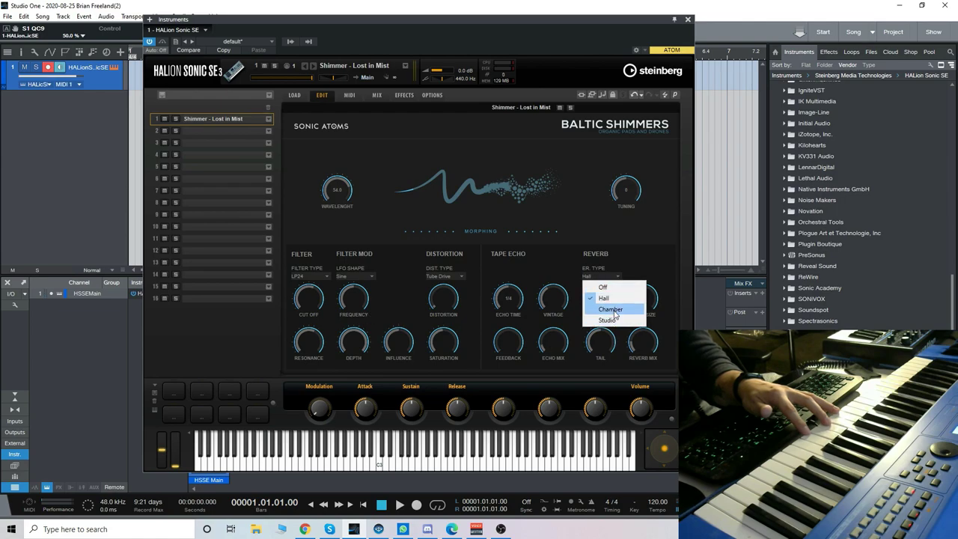
left_click(611, 309)
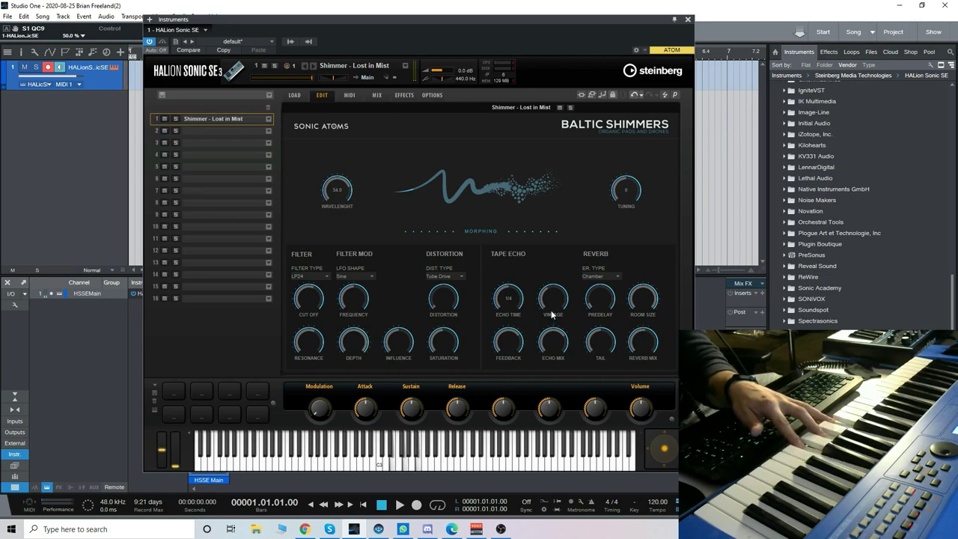
scroll(511, 297, "up", 1)
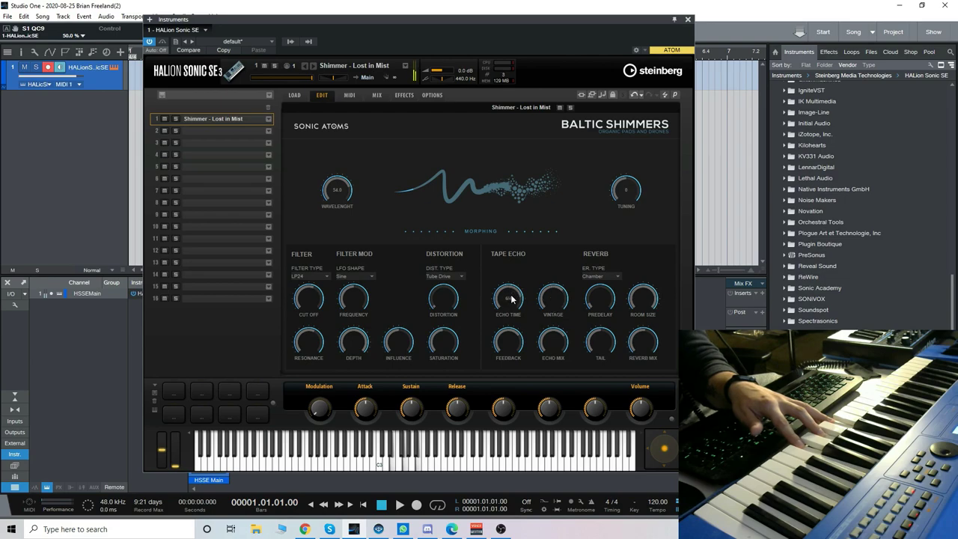
scroll(515, 301, "up", 2)
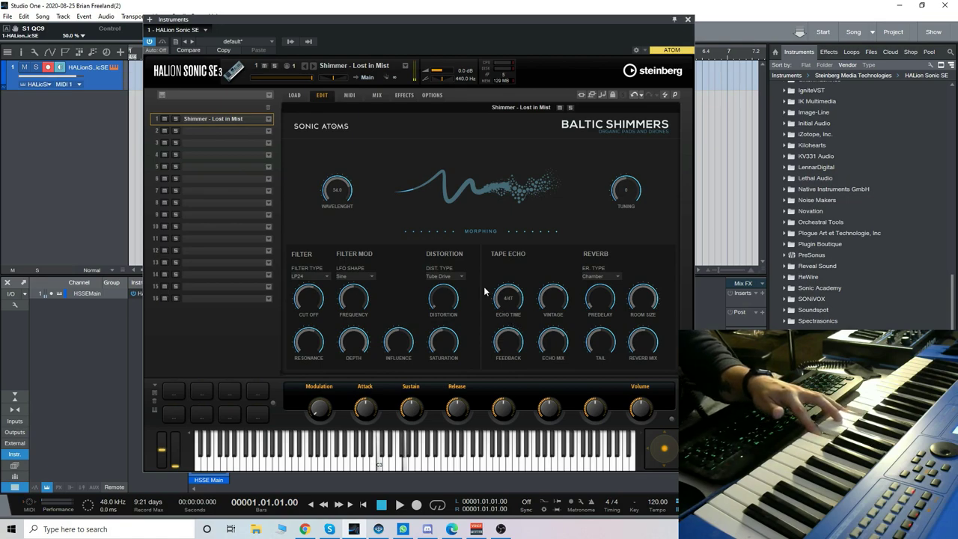
Step: Set the Lost in Mist wavelength to -46.0 and move the instrument window slightly
scroll(346, 196, "down", 3)
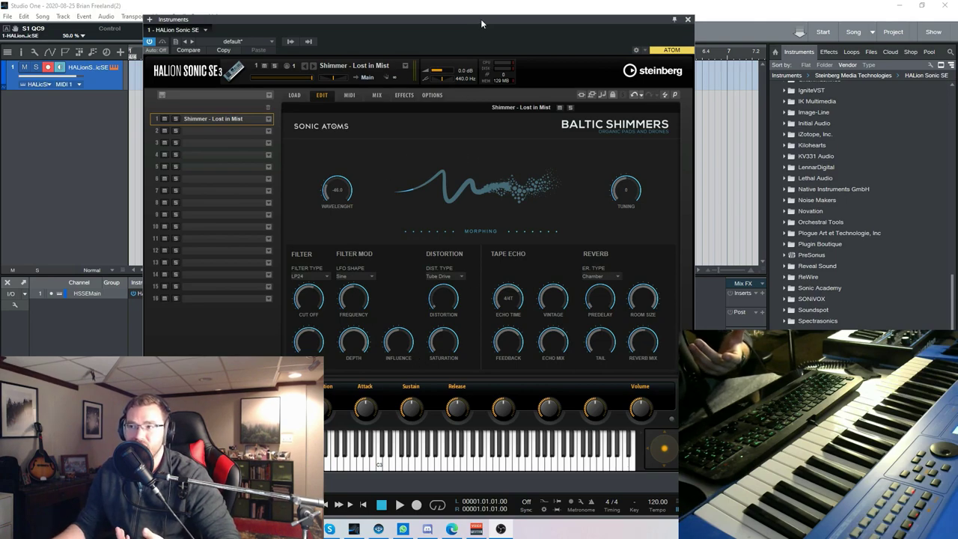
left_click_drag(481, 19, 474, 15)
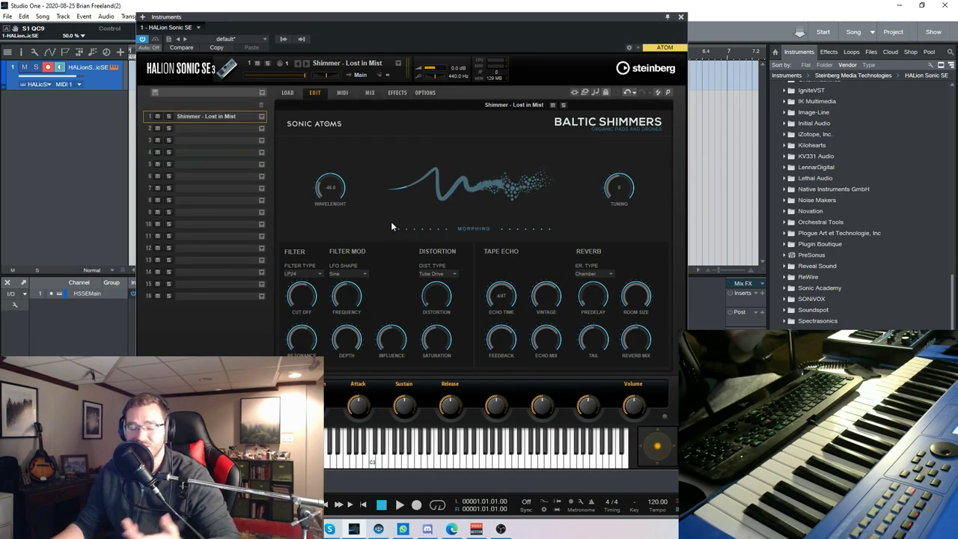